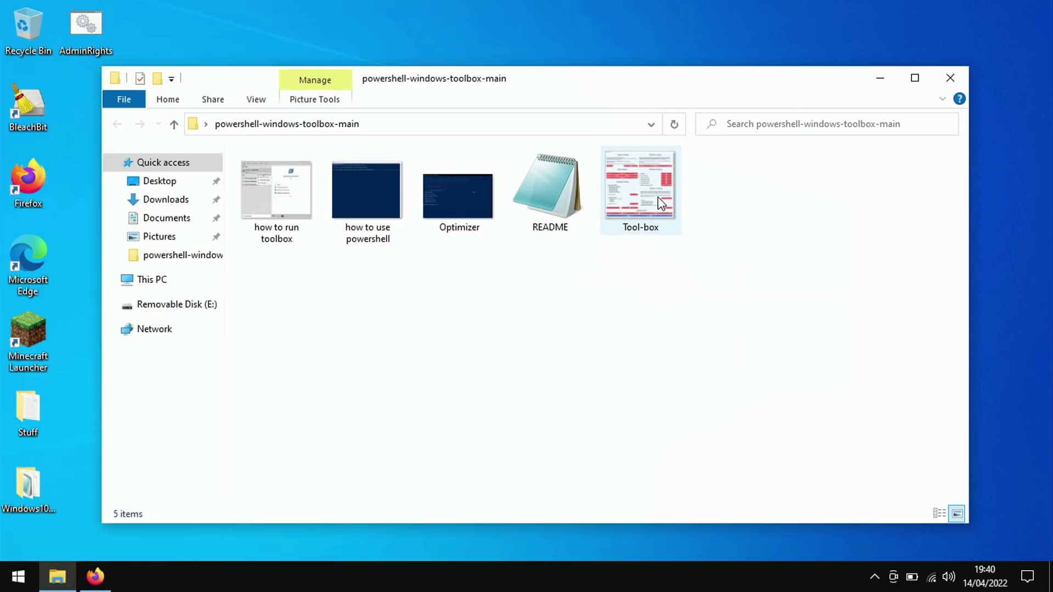
Download the windowToolboxMalware-Removal repository from GitHub as a ZIP file.
double_click(661, 203)
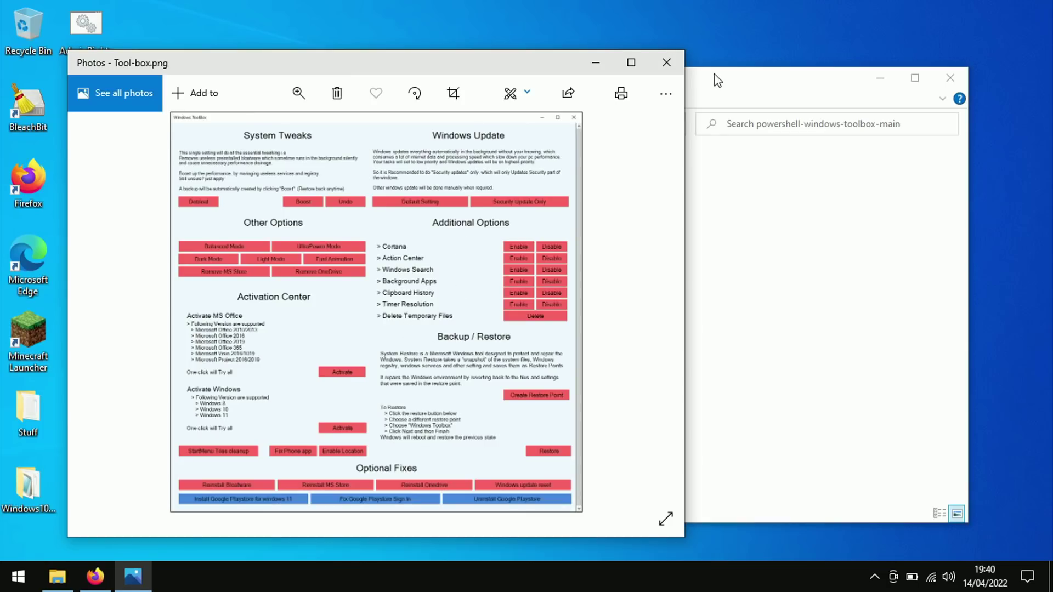
left_click(667, 62)
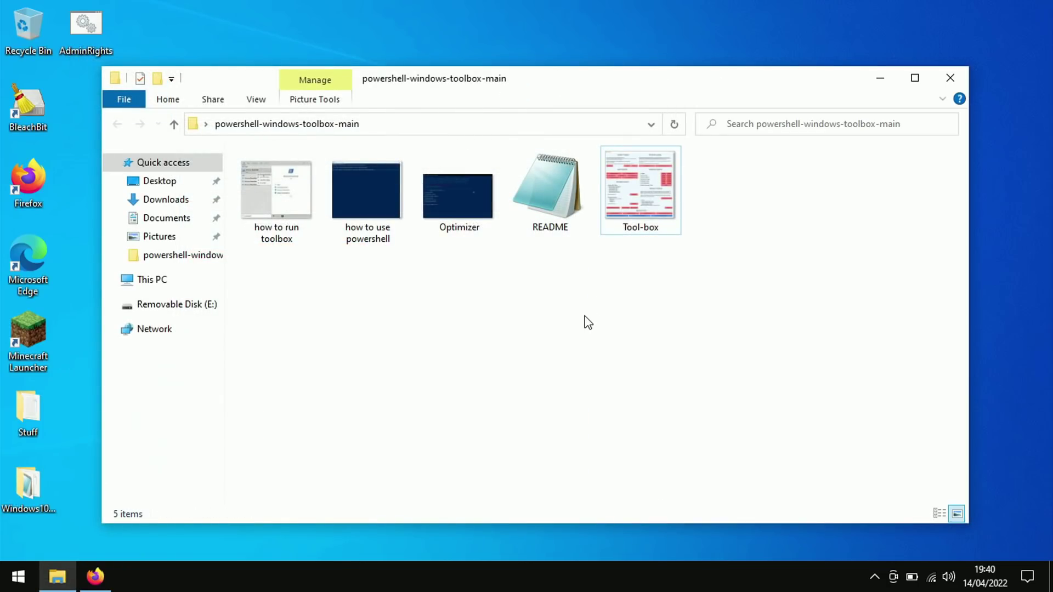
left_click(104, 580)
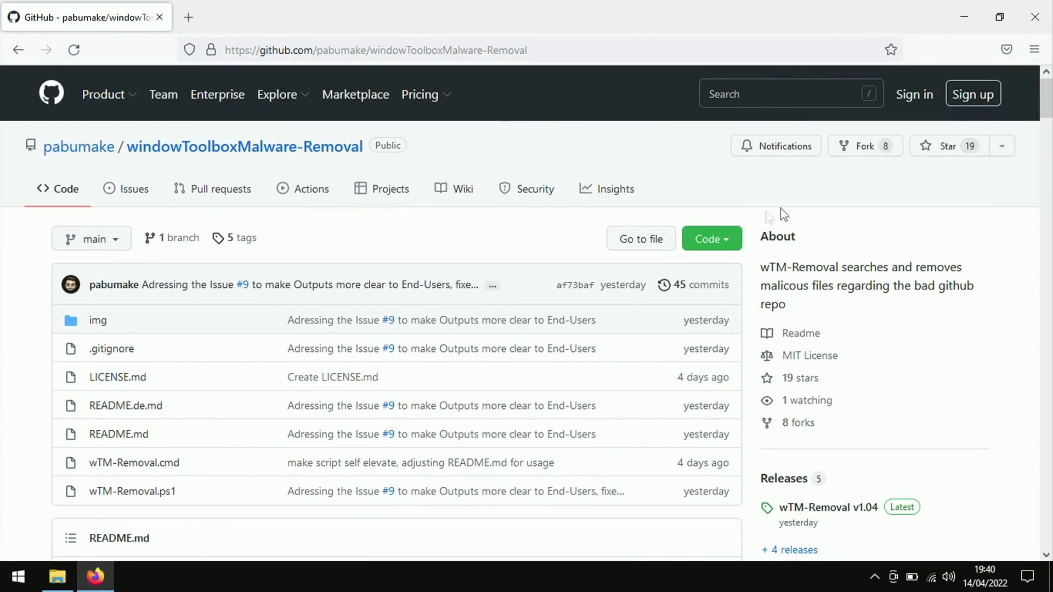
left_click(724, 240)
left_click(572, 432)
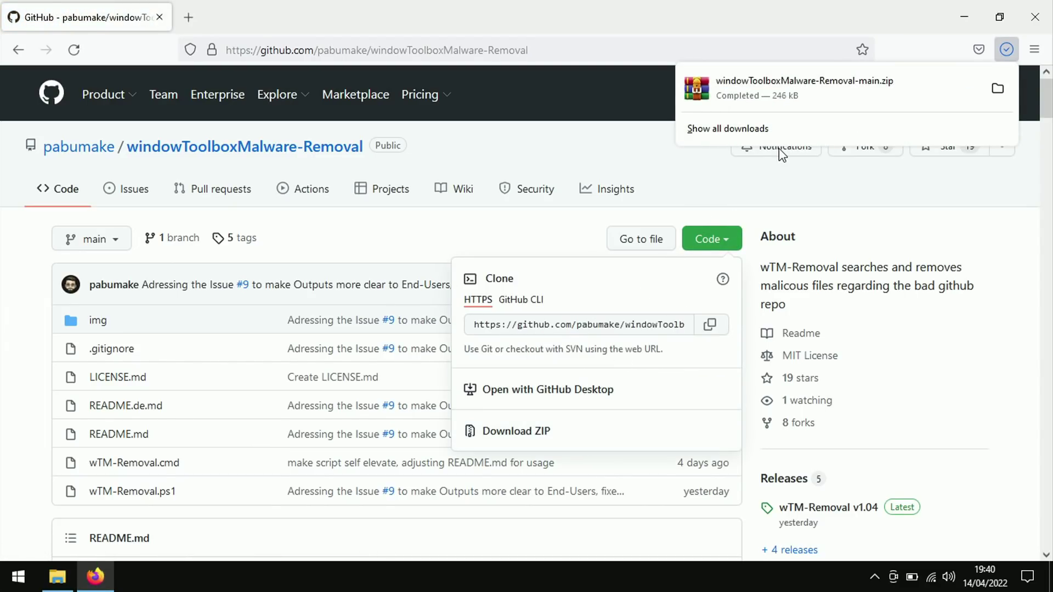
Extract the removal folder from windowToolboxMalware-Removal-main.zip onto the desktop and open it.
left_click(814, 80)
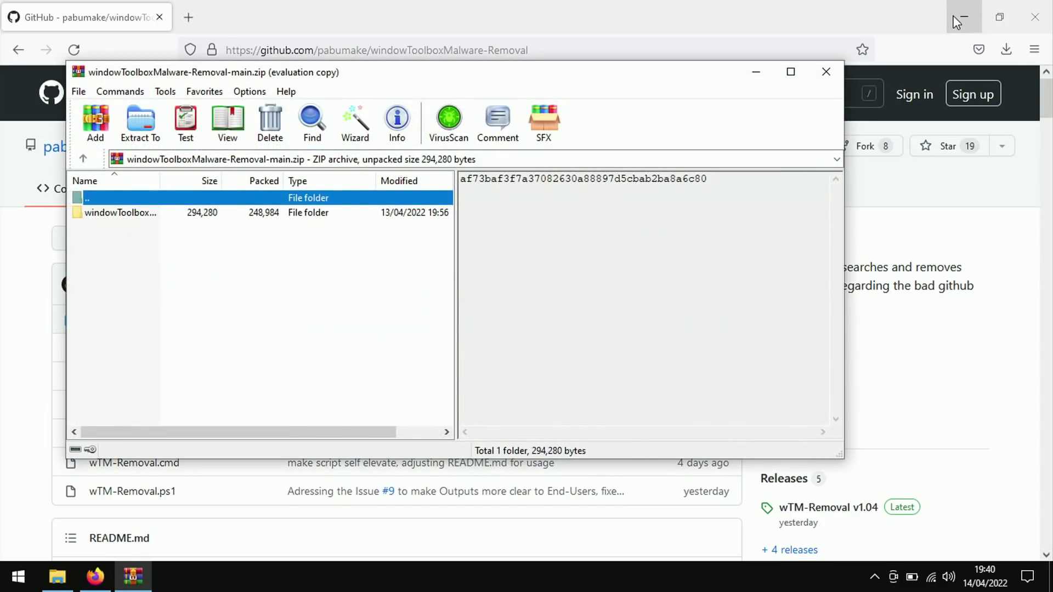
left_click(961, 17)
left_click_drag(209, 213, 378, 31)
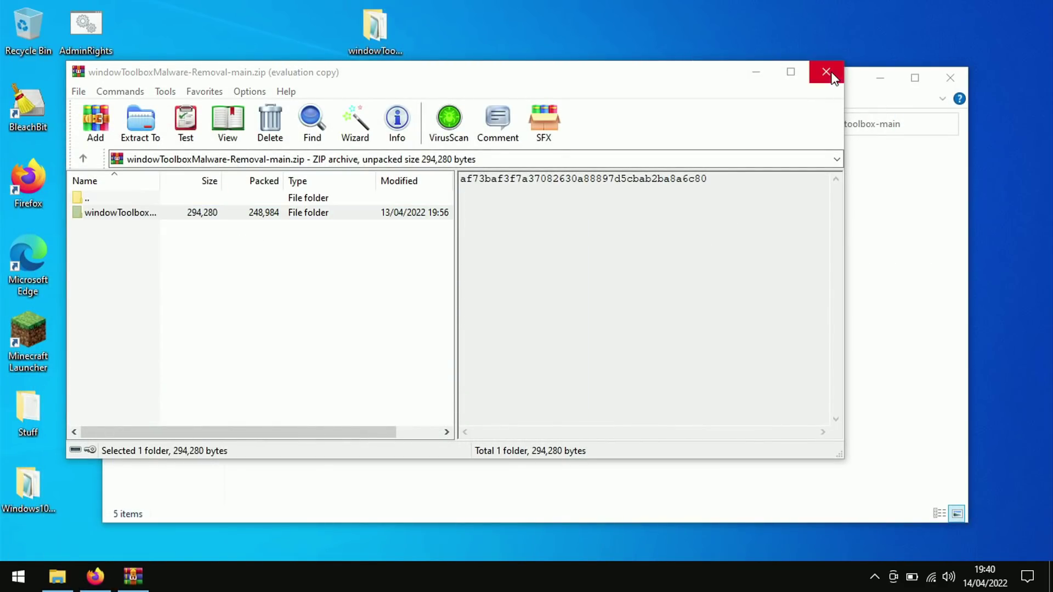
left_click(826, 71)
double_click(376, 27)
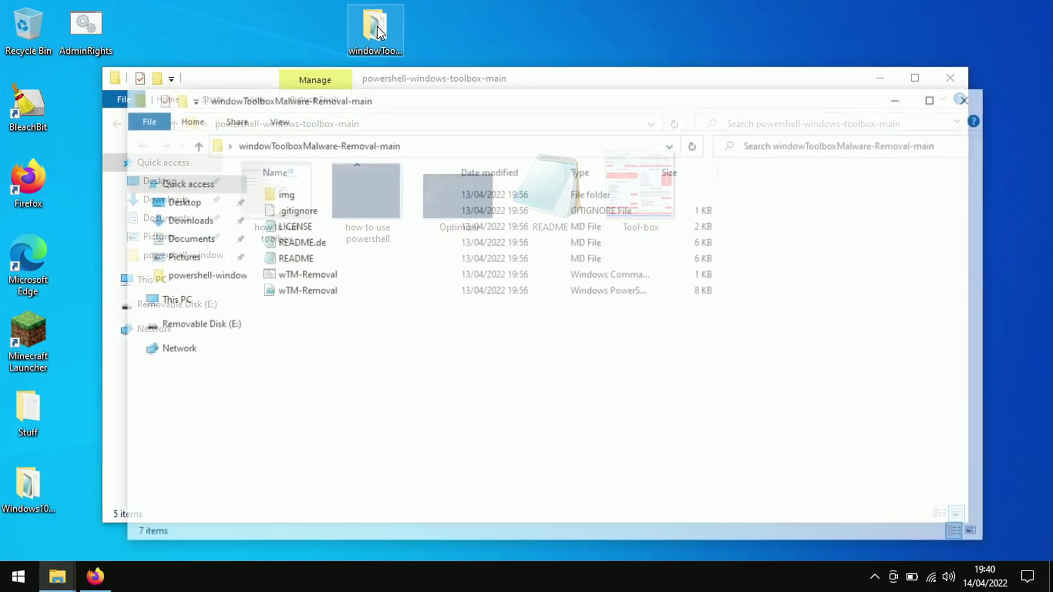
Run wTM-Removal.cmd as administrator and allow it to make changes.
left_click(317, 274)
right_click(317, 274)
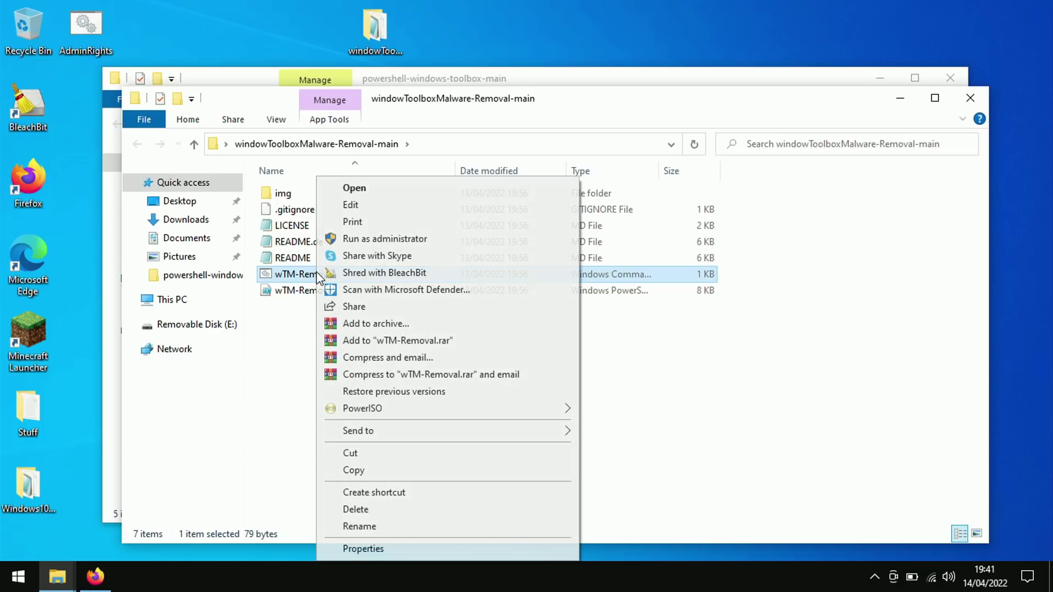
left_click(361, 240)
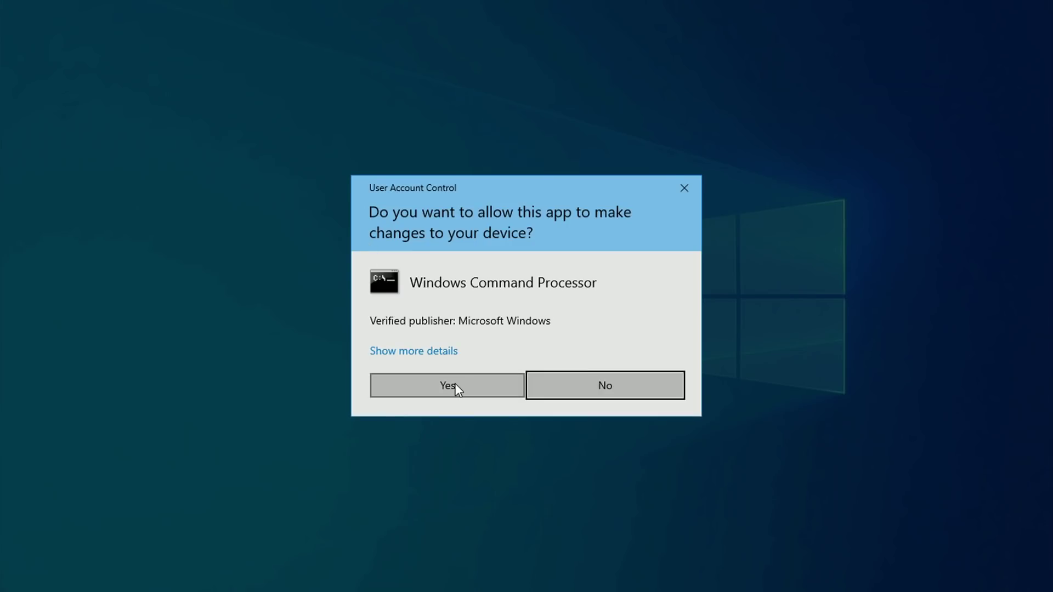
left_click(456, 387)
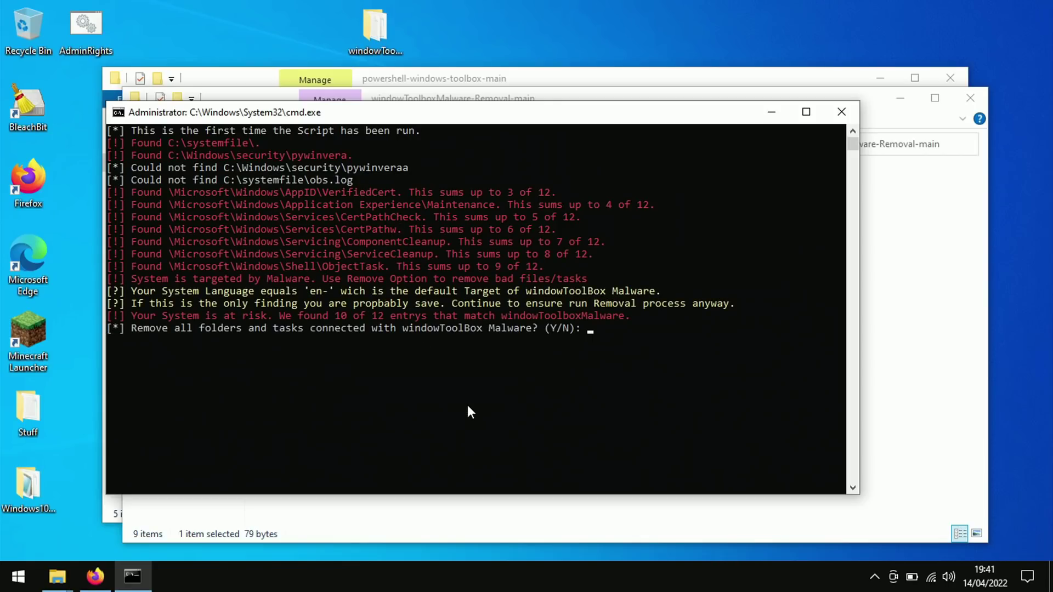
Answer Y to remove all detected windowToolBox Malware folders and tasks.
type("Y")
key("Return")
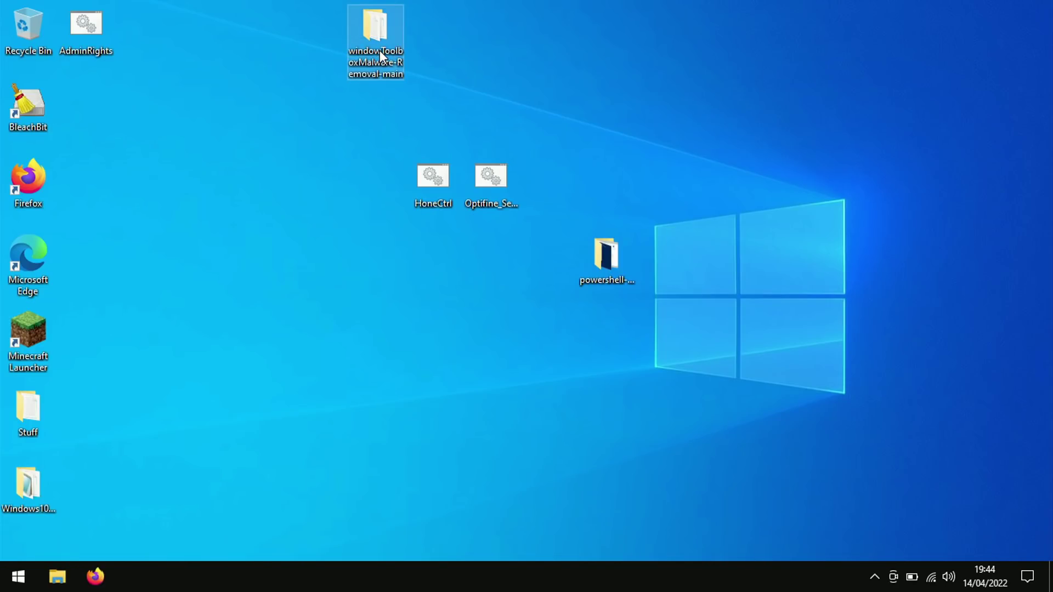
Reopen the windowToolboxMalware-Removal-main folder and rerun wTM-Removal.cmd as administrator, allowing changes.
double_click(380, 50)
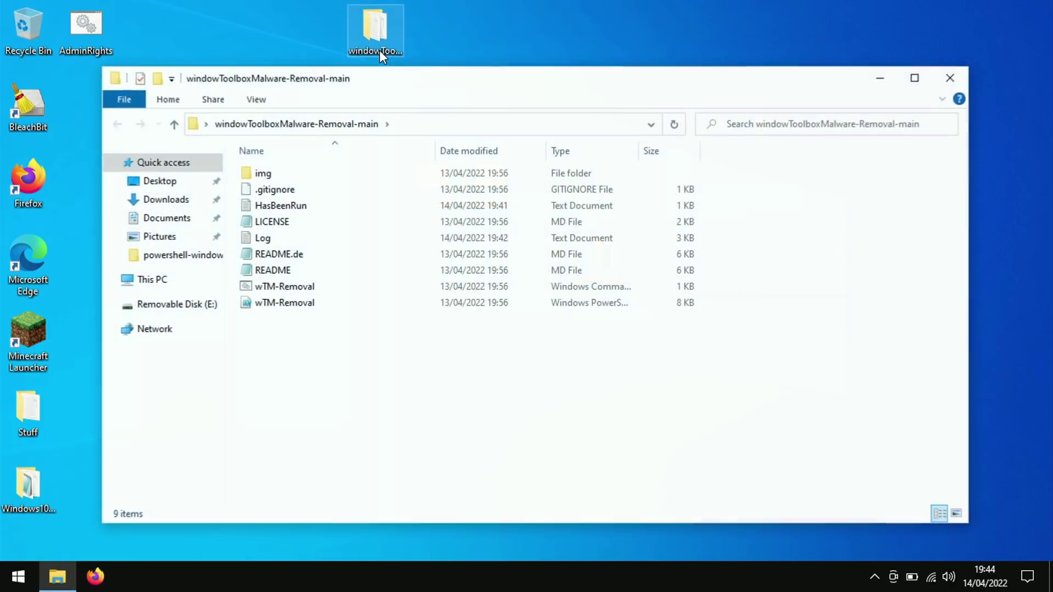
double_click(305, 287)
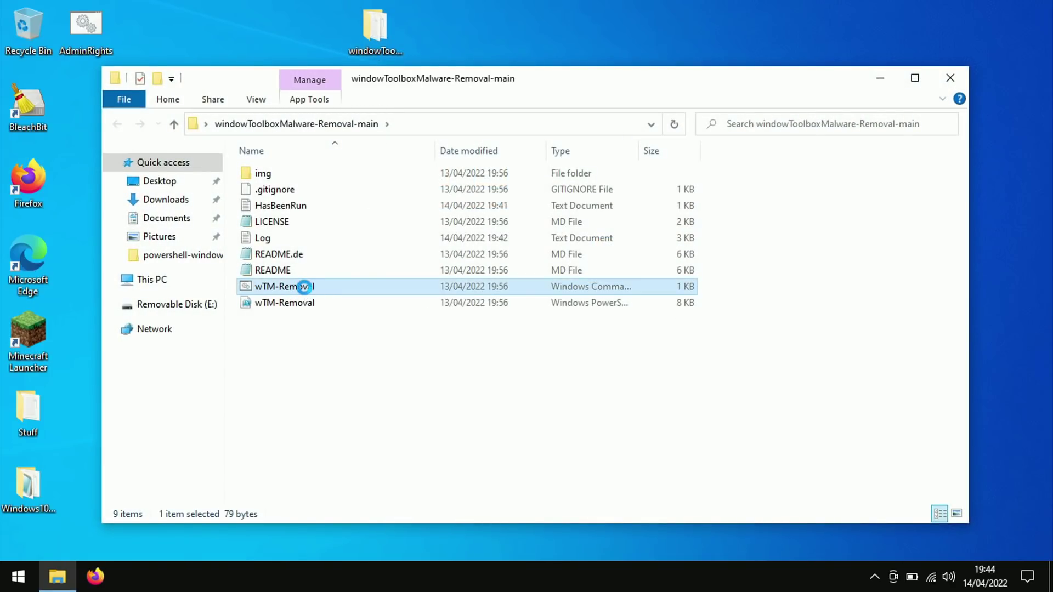
right_click(306, 288)
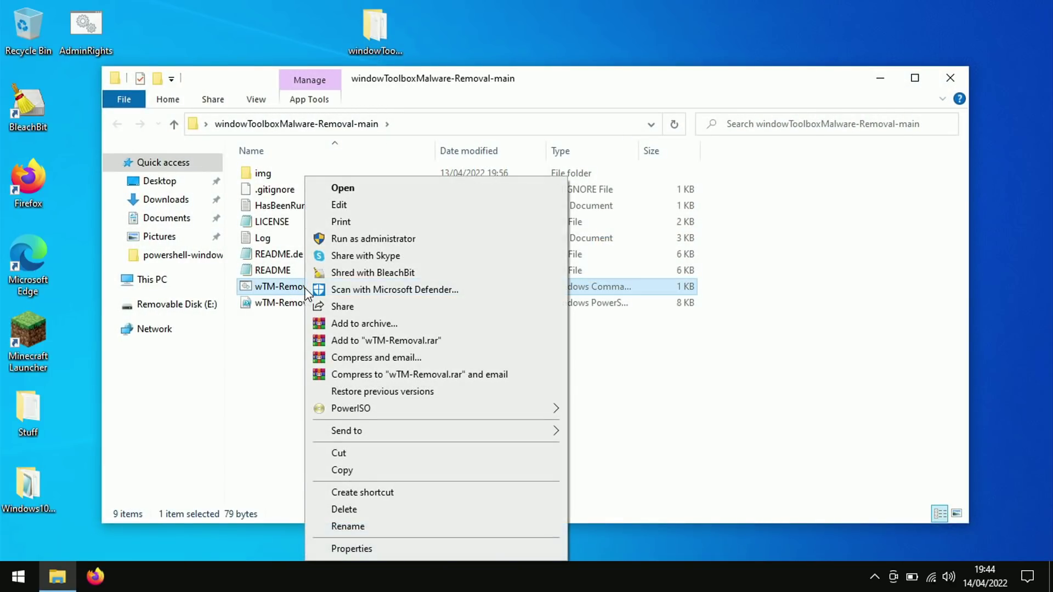
left_click(360, 241)
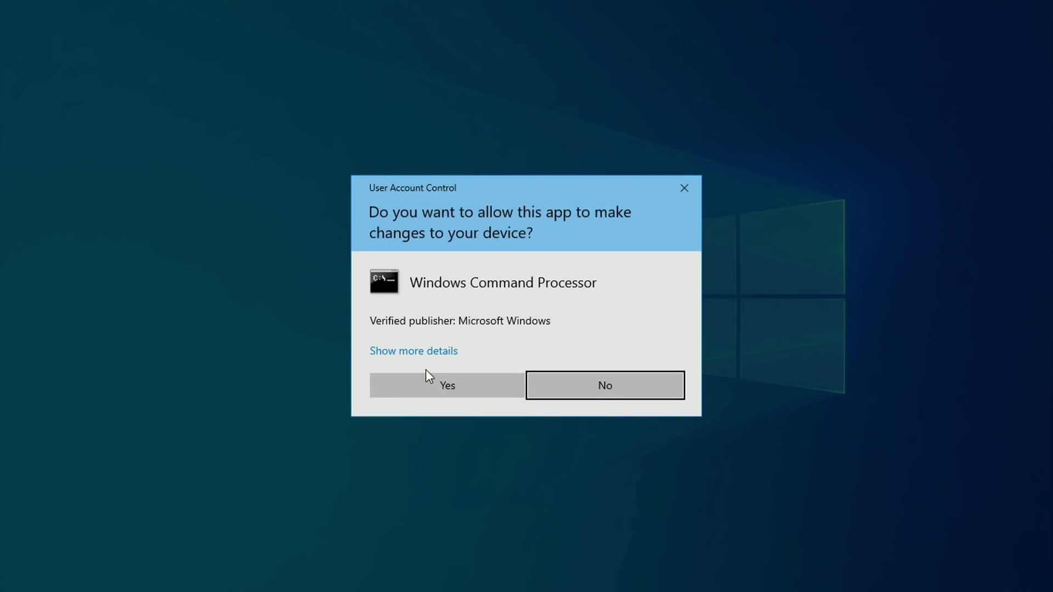
left_click(433, 389)
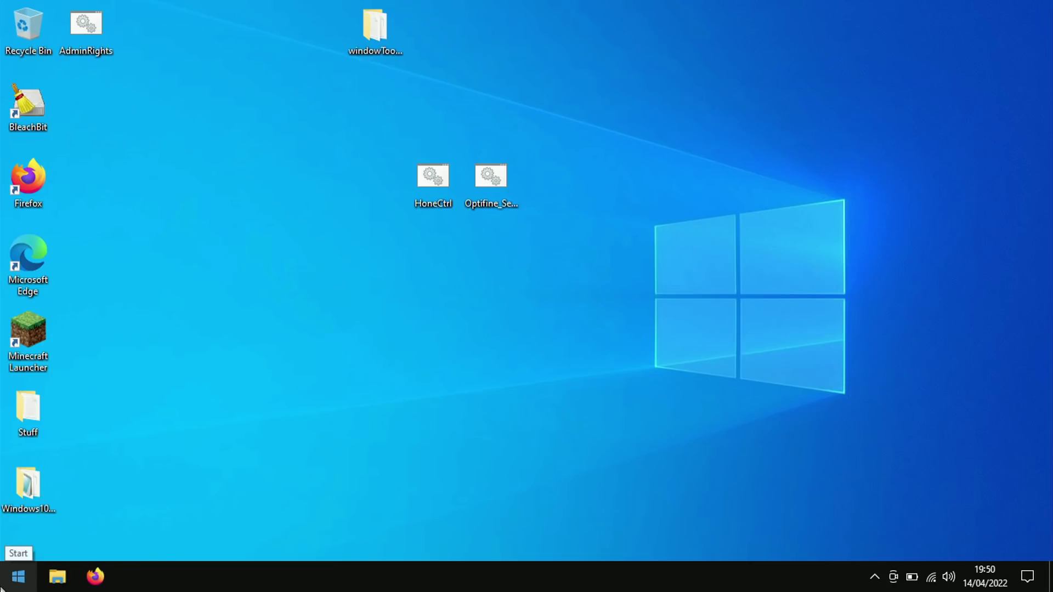
Run the Windows Update troubleshooter from Update & Security > Troubleshoot > Additional troubleshooters.
left_click(24, 568)
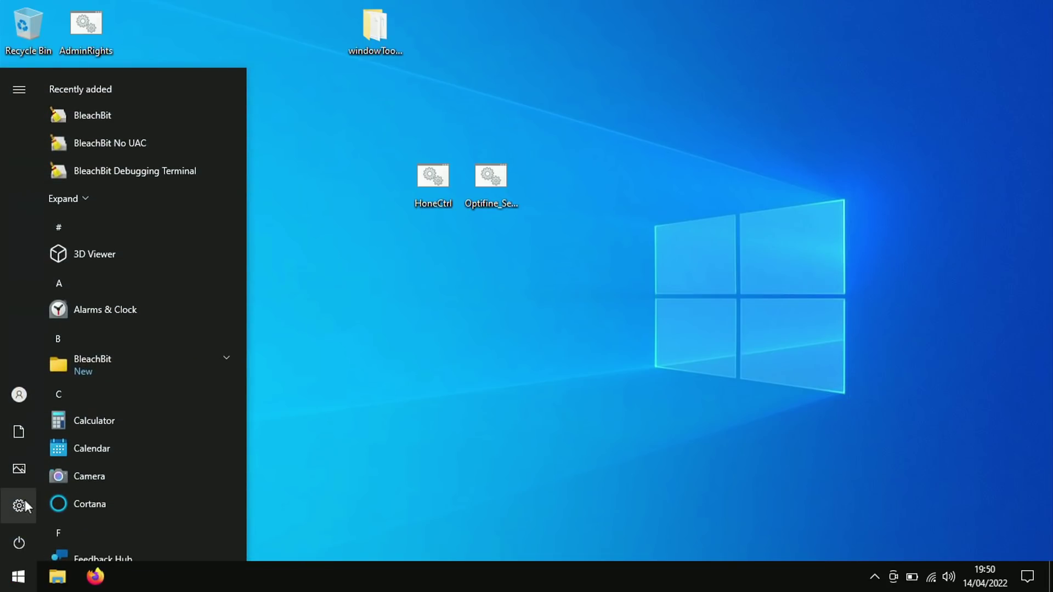
left_click(24, 499)
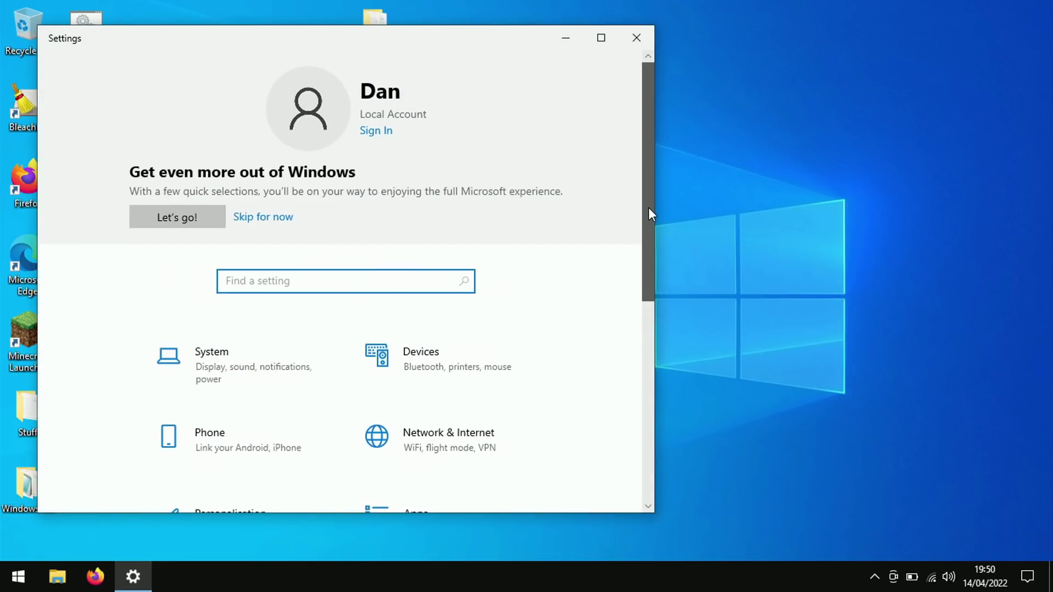
left_click_drag(649, 208, 635, 446)
left_click(271, 463)
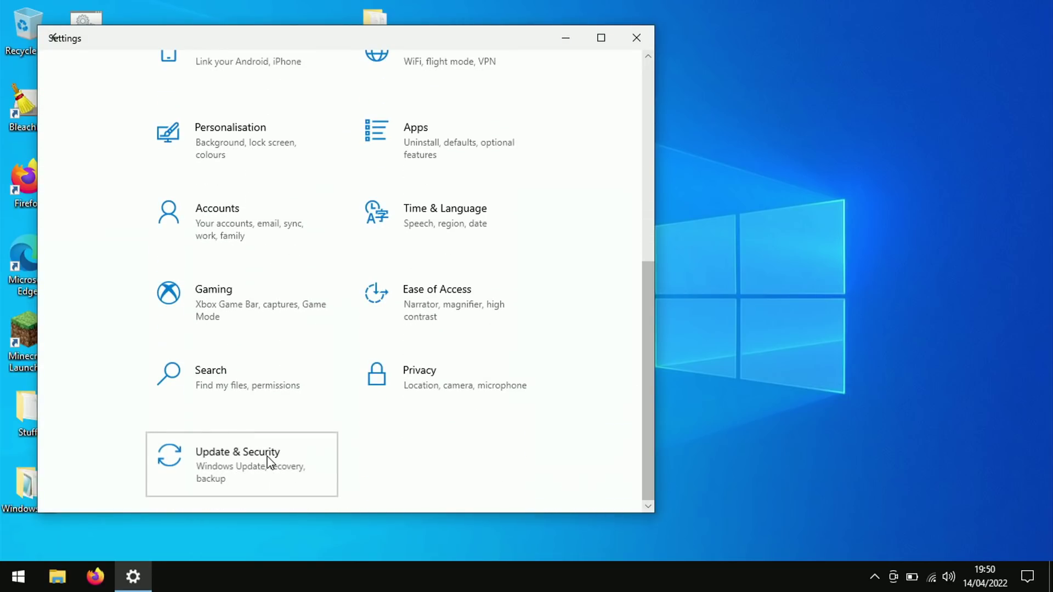
left_click(175, 359)
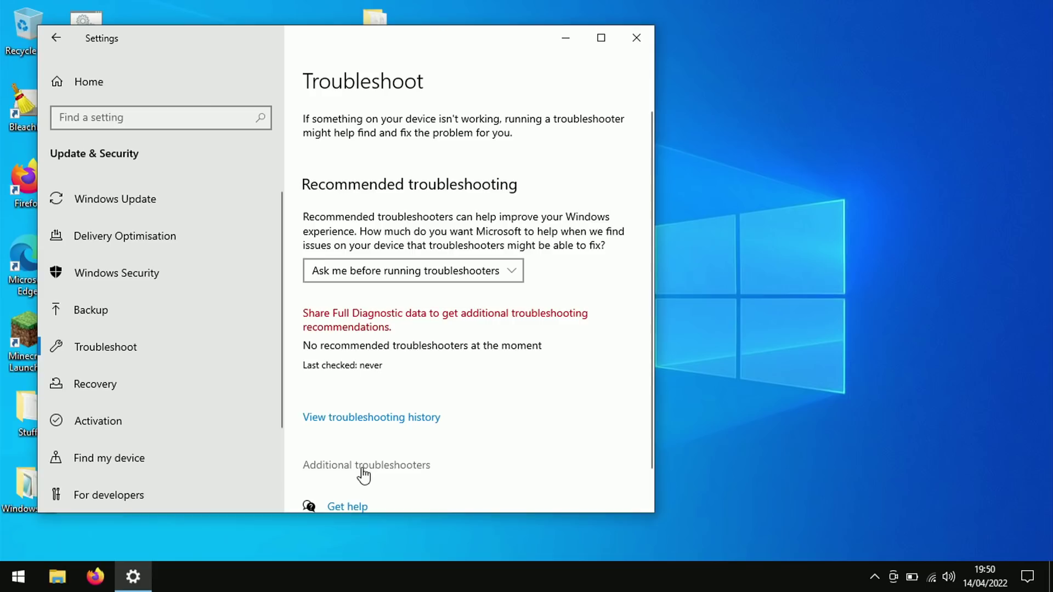
left_click(364, 467)
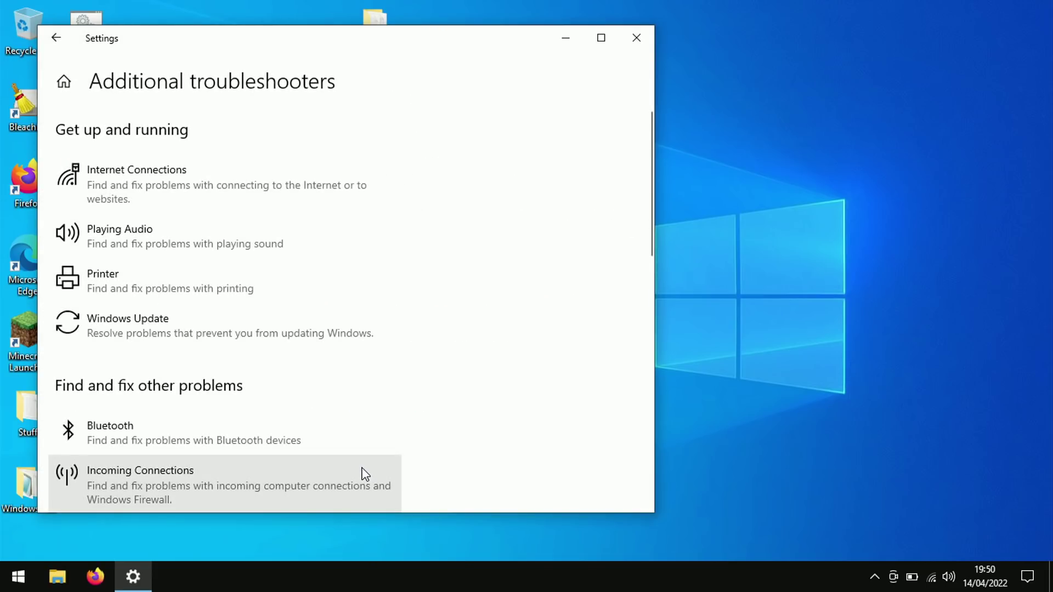
left_click(316, 329)
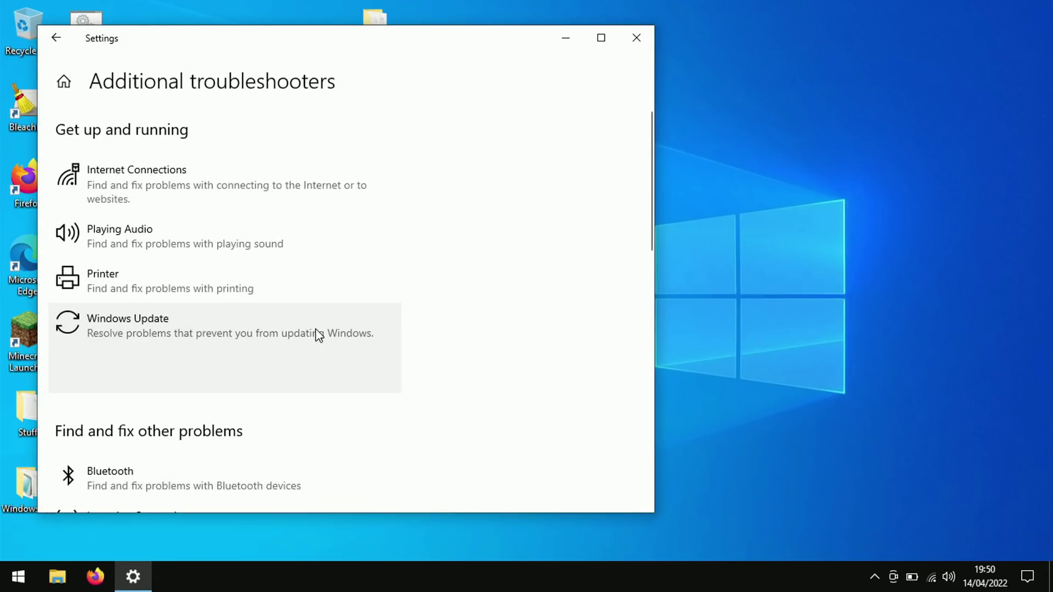
left_click(316, 377)
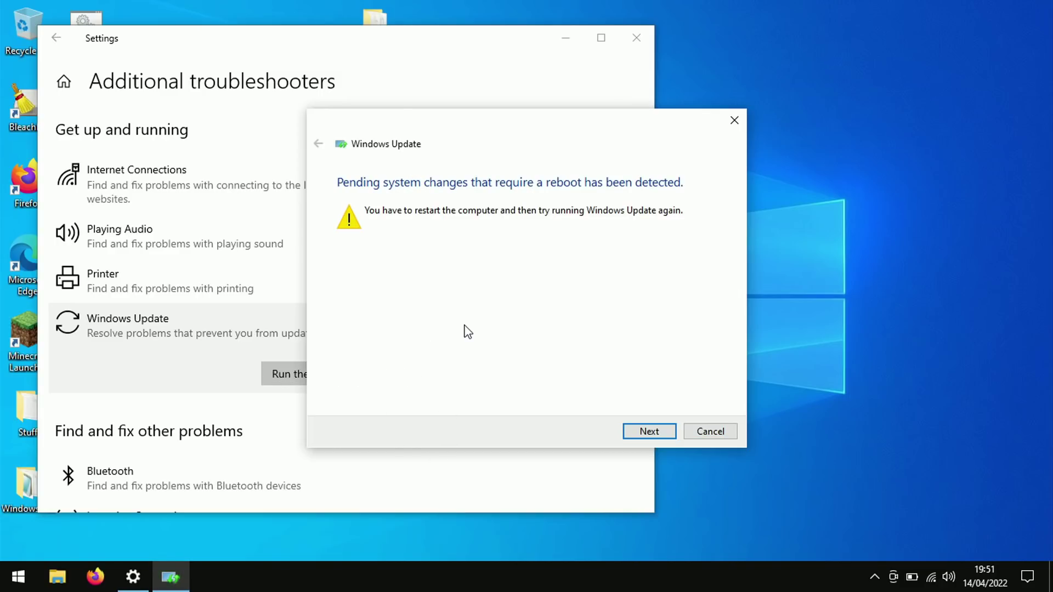
Let the Windows Update troubleshooter apply its fixes, then close it.
left_click(648, 423)
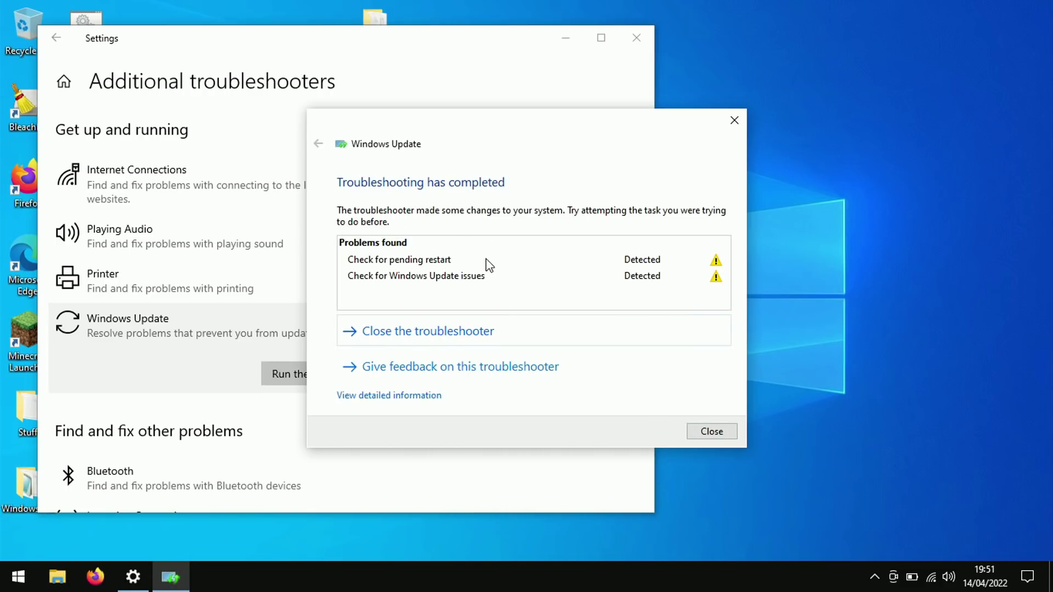
left_click(414, 341)
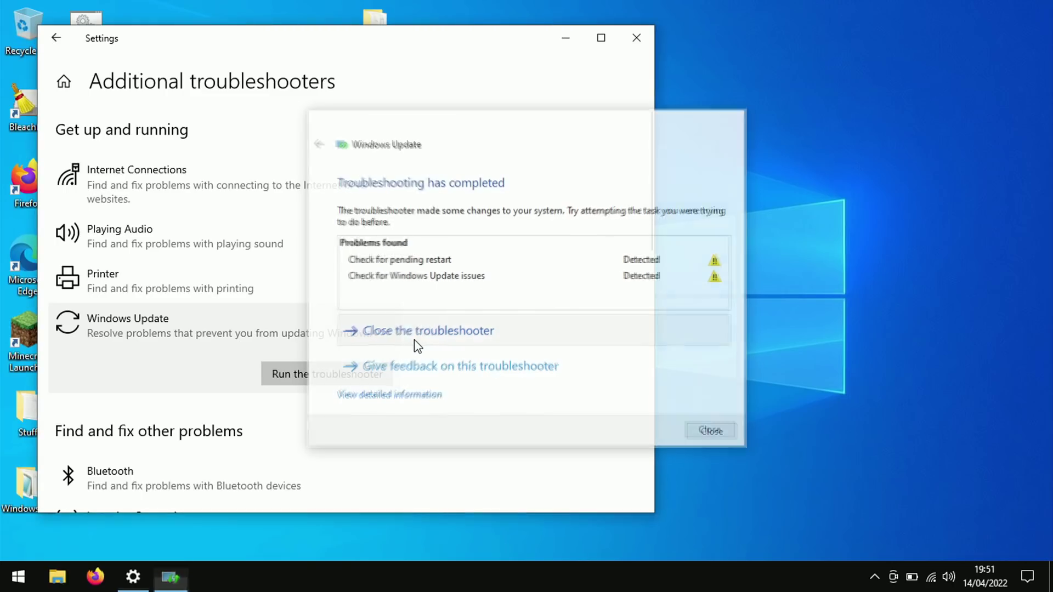
left_click(18, 576)
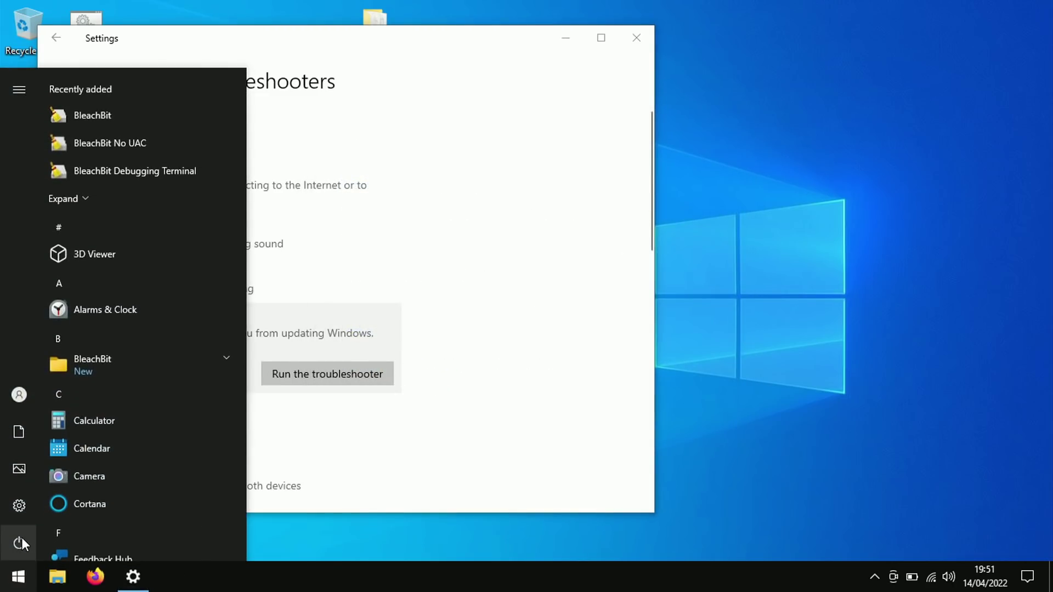
Restart the PC from the Start menu's Power options.
mouse_move(21, 543)
left_click(55, 533)
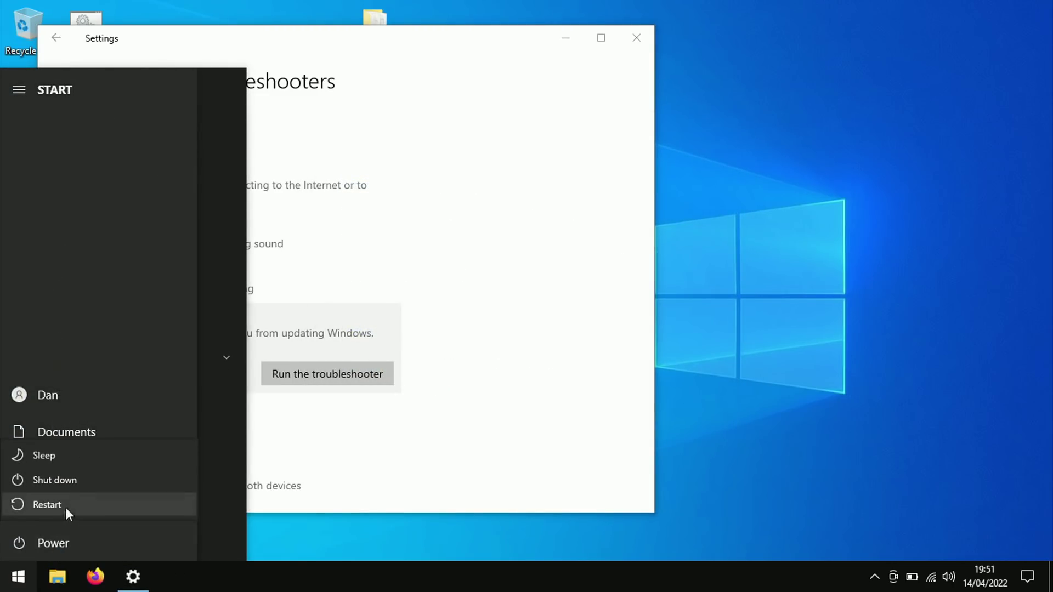
left_click(71, 501)
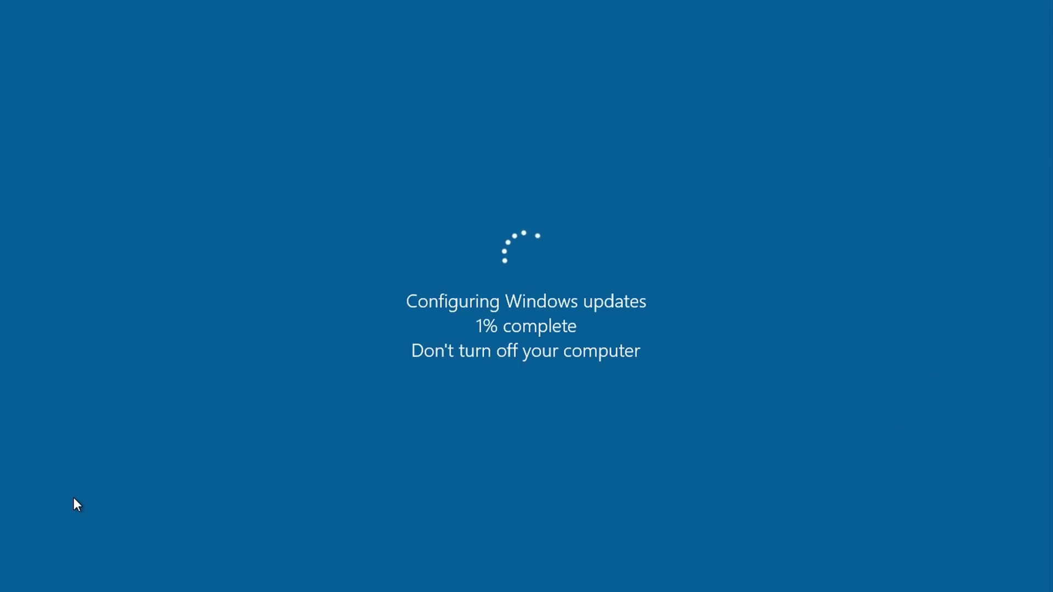